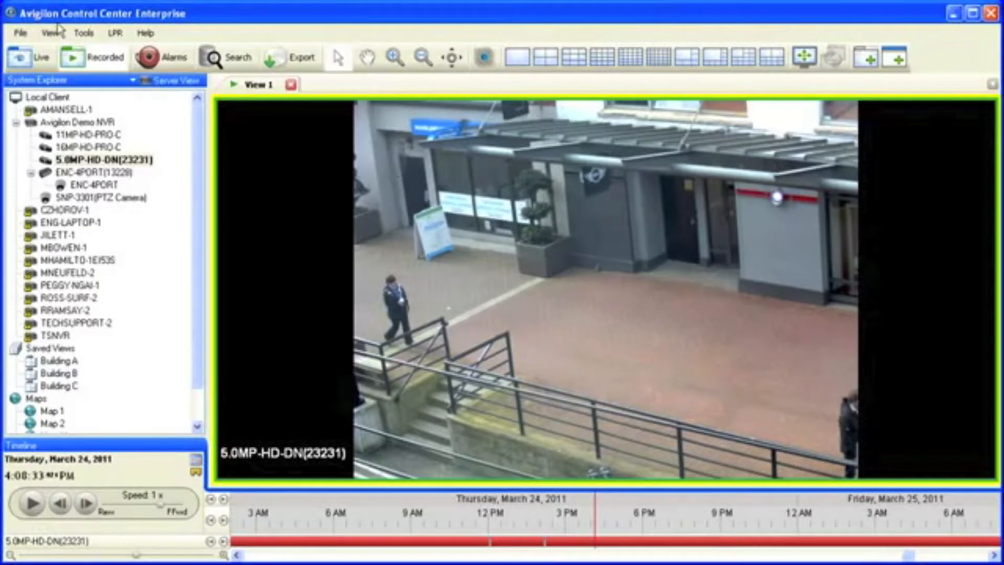
Step: Scrub the recorded video on the timeline to about 6:32 PM and then back to about 4:45 PM on March 24, 2011
drag(594, 504, 657, 503)
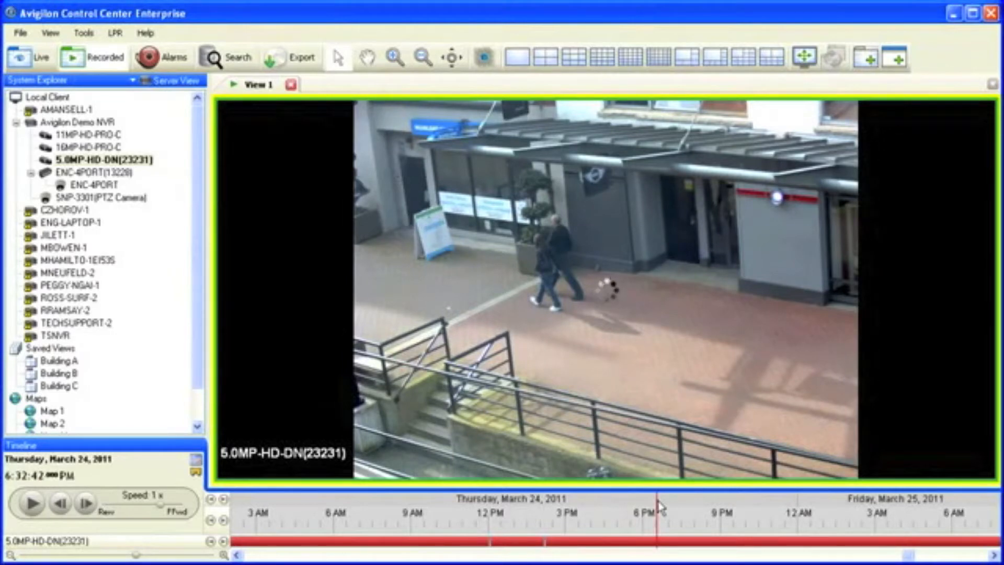
drag(660, 507, 614, 503)
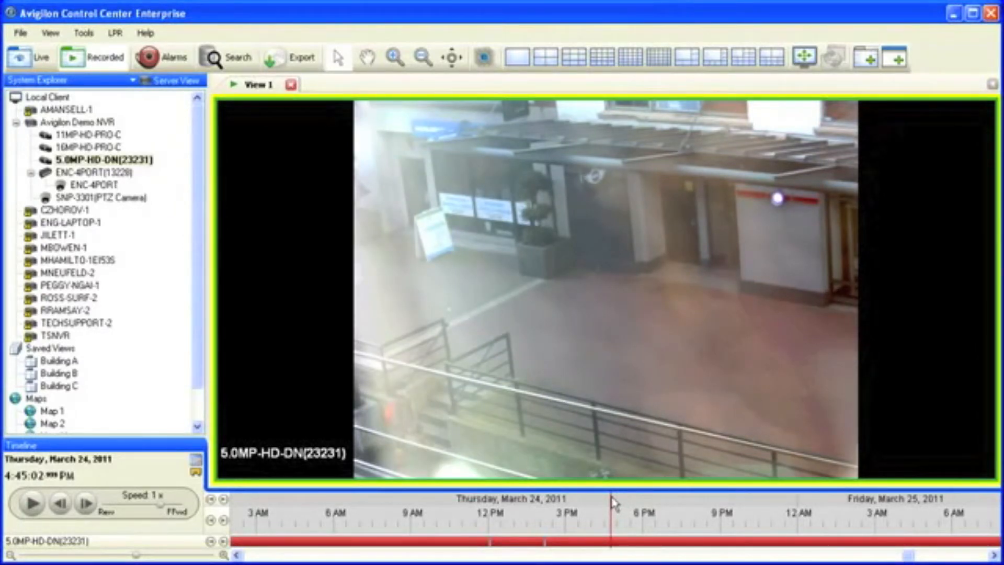
click(195, 459)
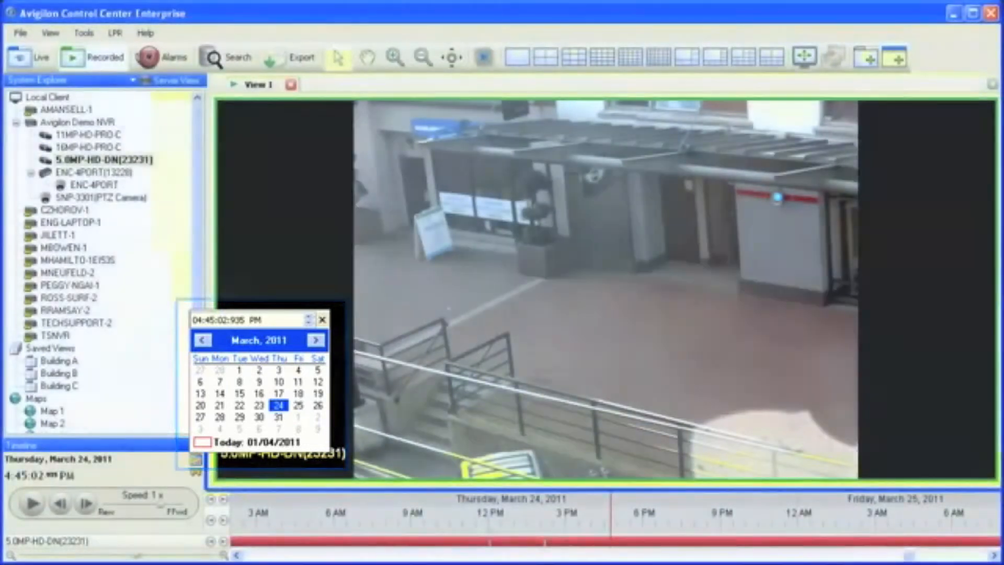
click(173, 424)
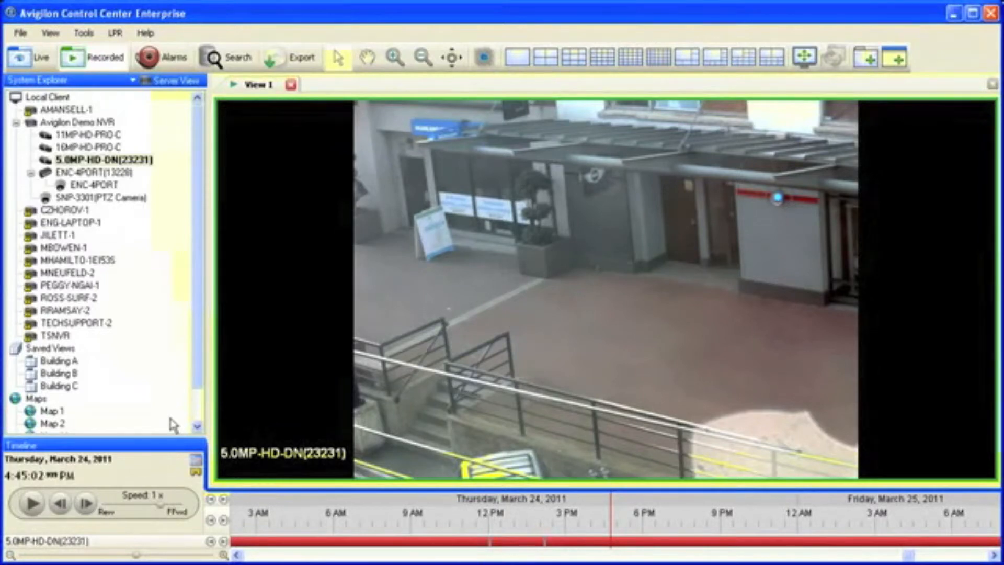
right_click(288, 543)
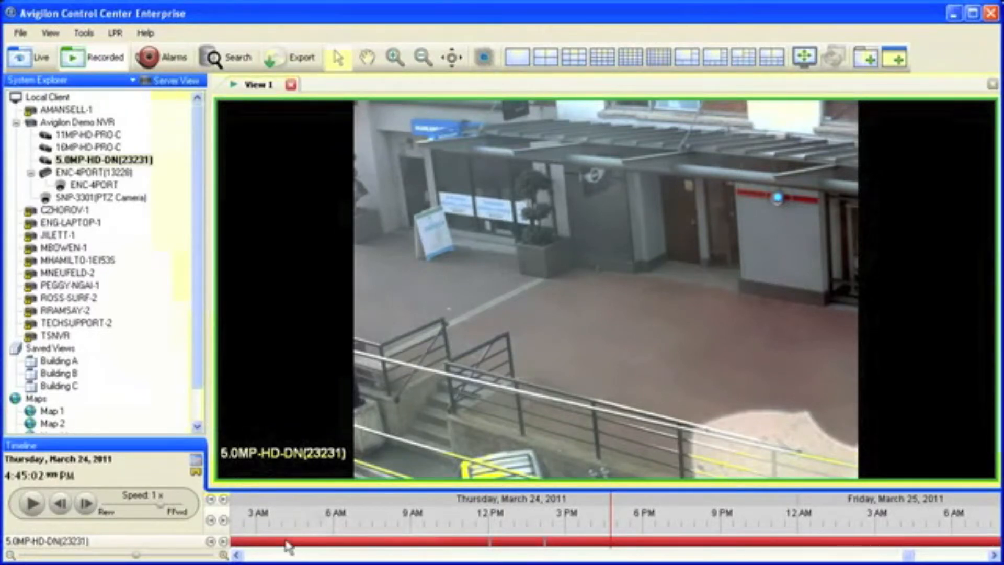
key(Escape)
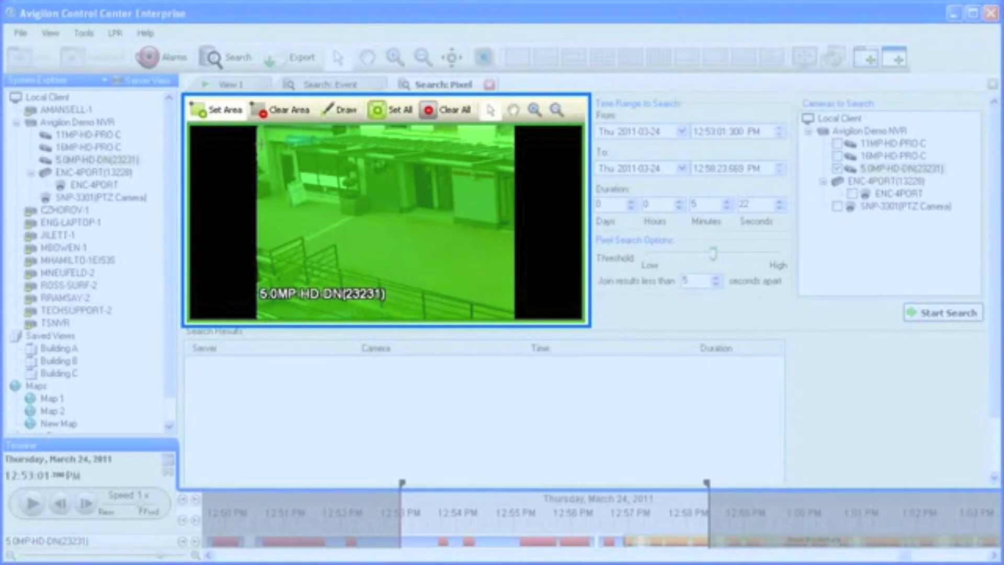
Step: Replace the full-frame pixel search area with a rectangle around the planter and a freehand stroke on the pavement, and clear an overlapping rectangular part
click(453, 118)
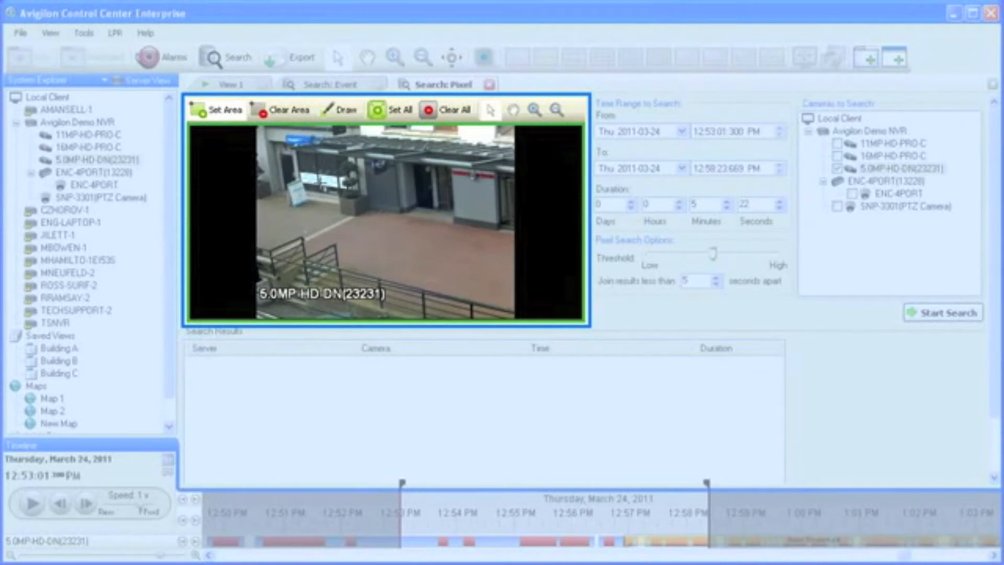
mouse_move(318, 154)
mouse_down()
mouse_move(371, 225)
mouse_move(345, 209)
mouse_move(419, 233)
mouse_up()
click(340, 110)
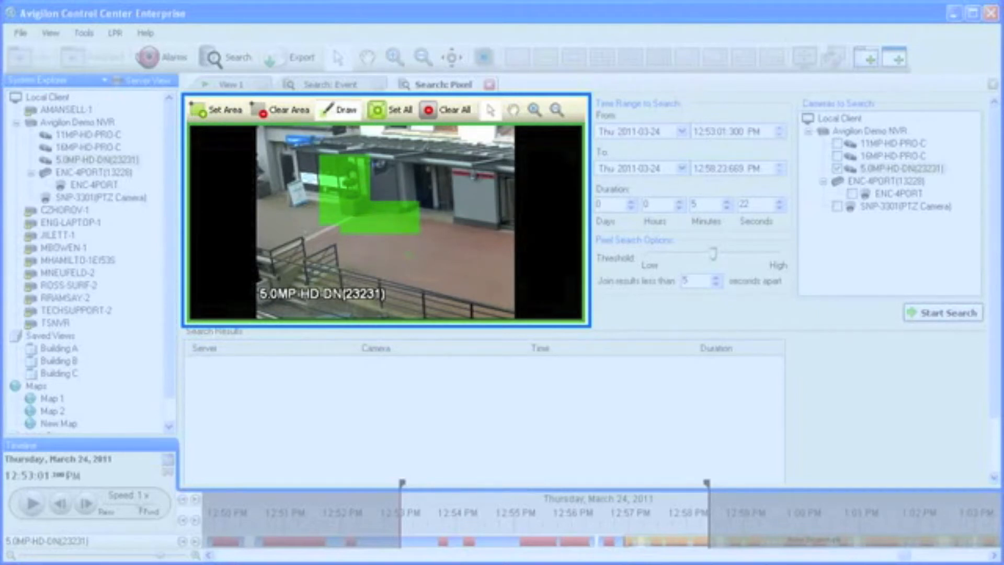
drag(437, 239, 432, 223)
click(283, 110)
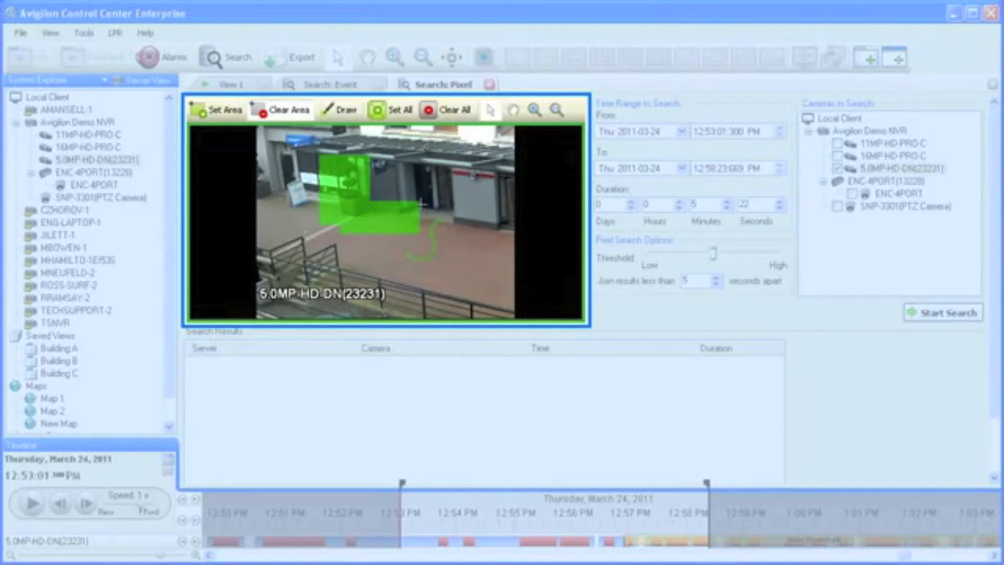
mouse_move(396, 182)
mouse_down()
mouse_move(410, 262)
mouse_move(450, 272)
mouse_up()
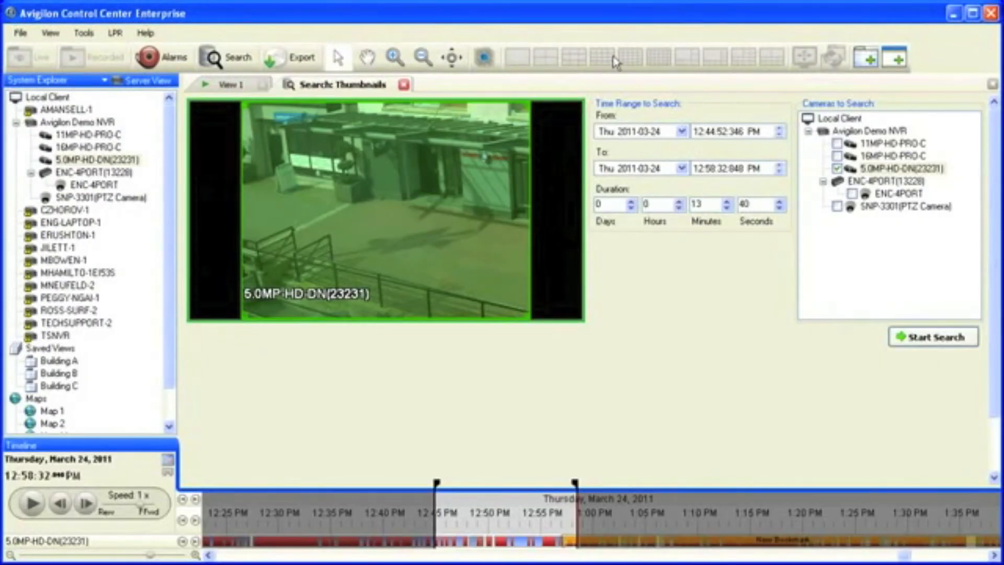
Step: Select the 11MP-HD-PRO-C camera for the thumbnail search, shrink the search region to a small rectangle and move it over the pedestrian
click(837, 155)
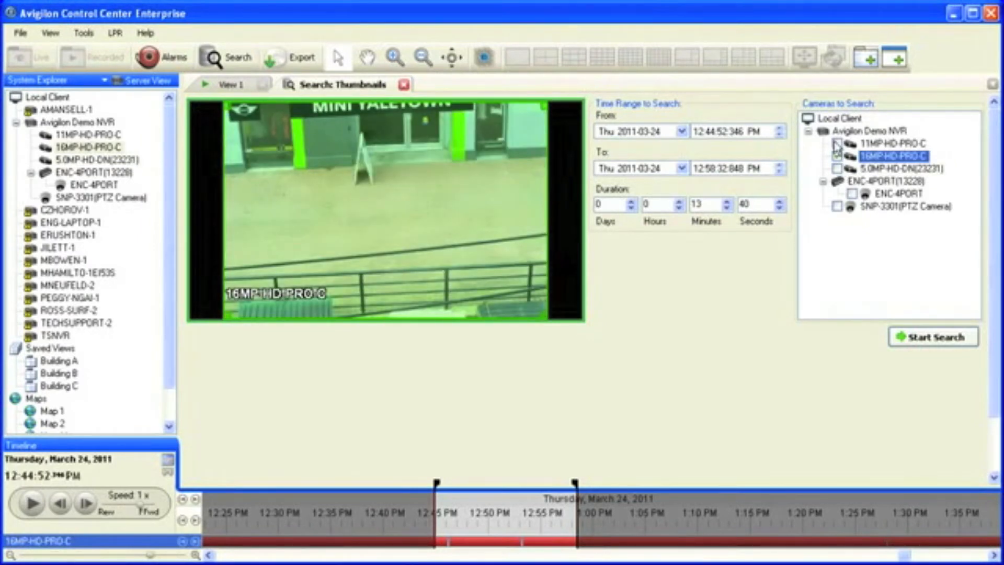
click(837, 143)
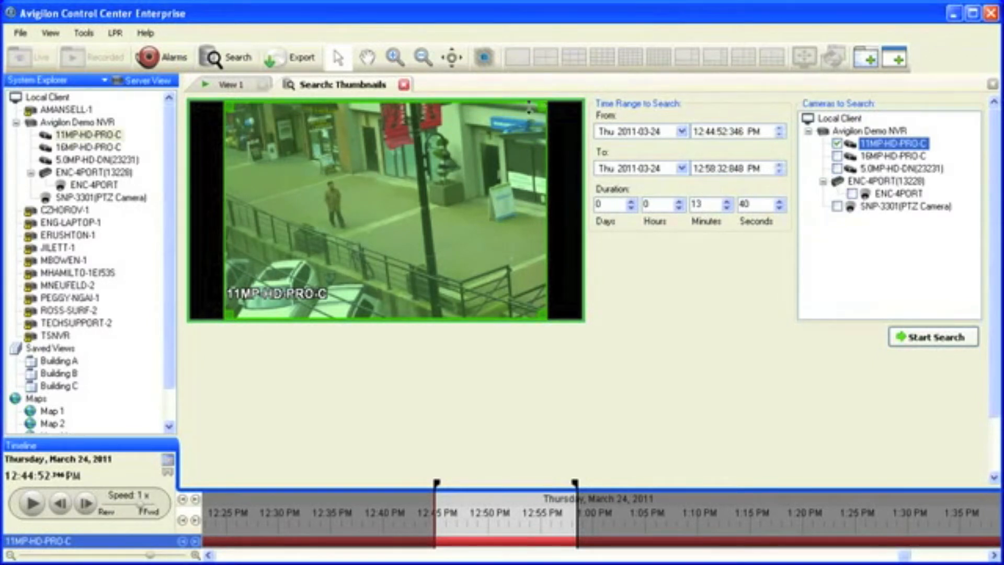
drag(229, 104, 437, 121)
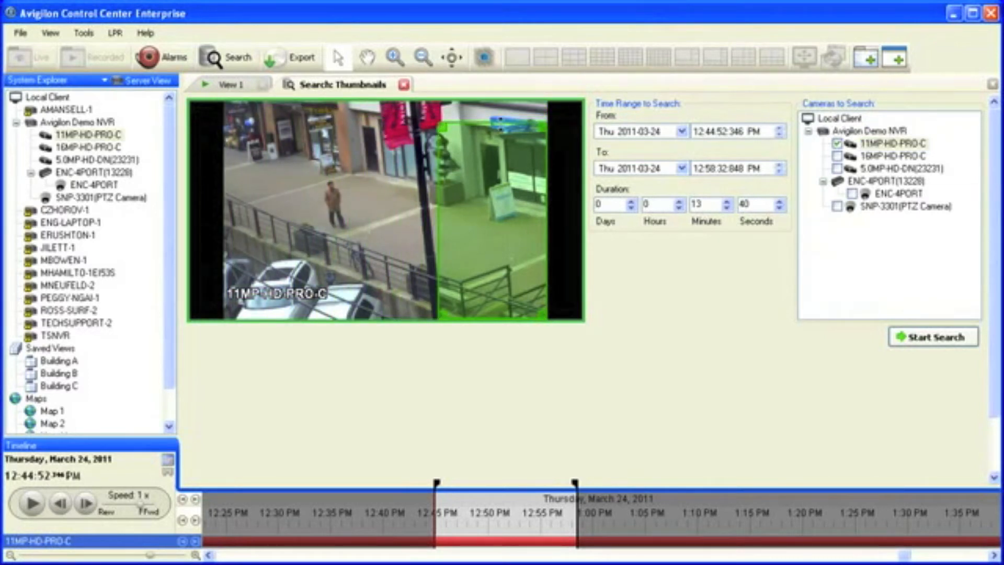
drag(484, 318, 500, 219)
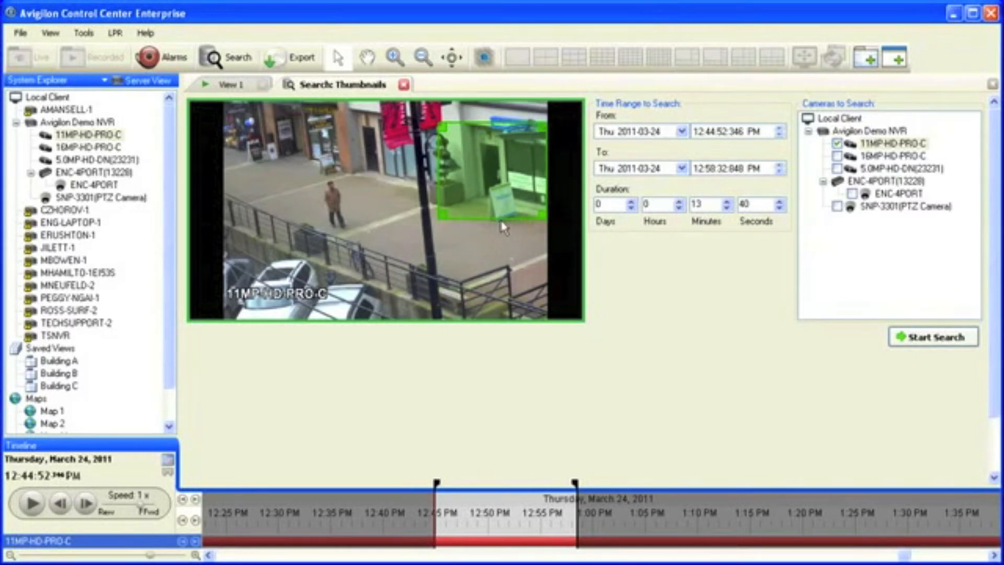
drag(517, 187, 328, 242)
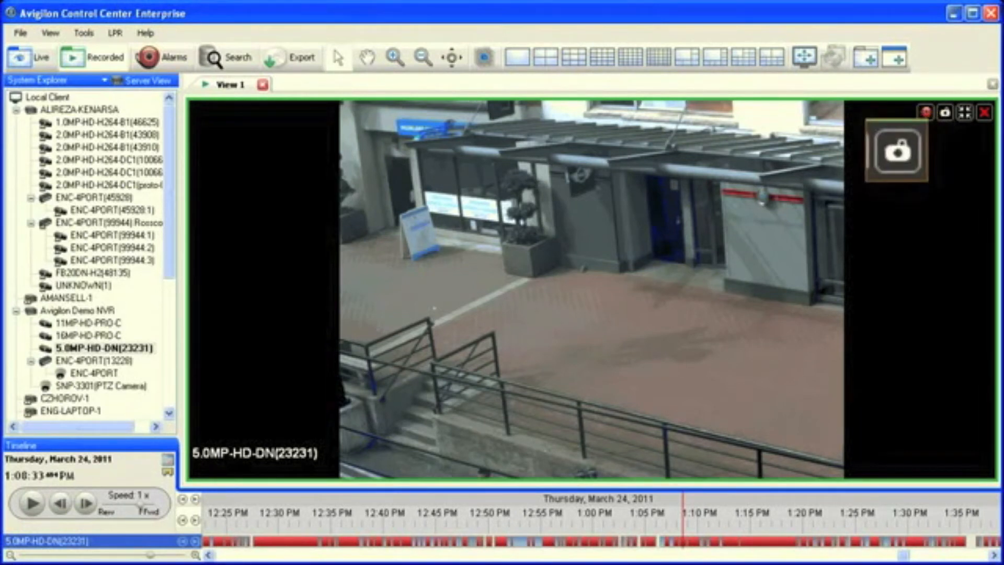
Step: Start a snapshot export of the recorded 5.0MP-HD-DN(23231) image and set its format to Native
right_click(628, 268)
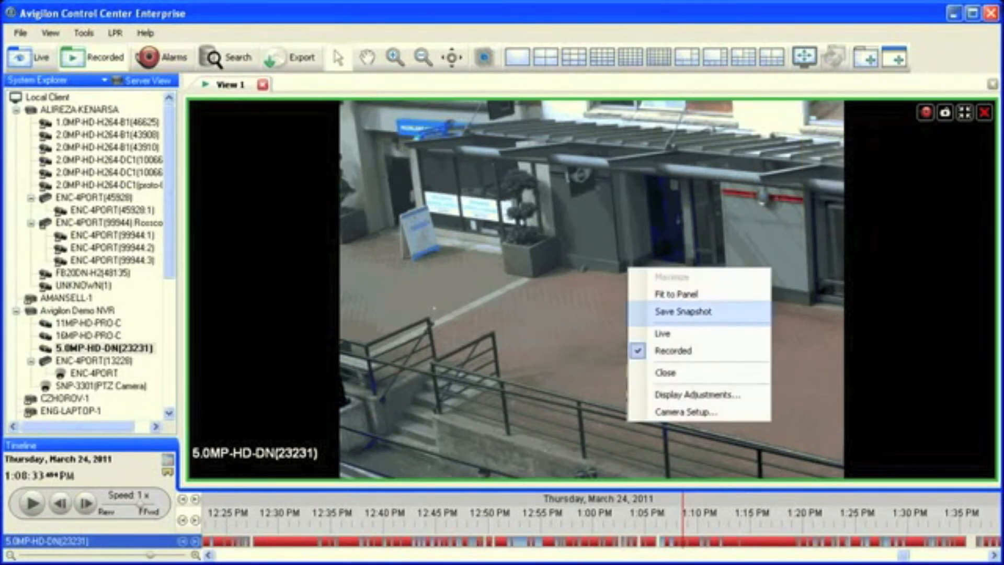
click(683, 311)
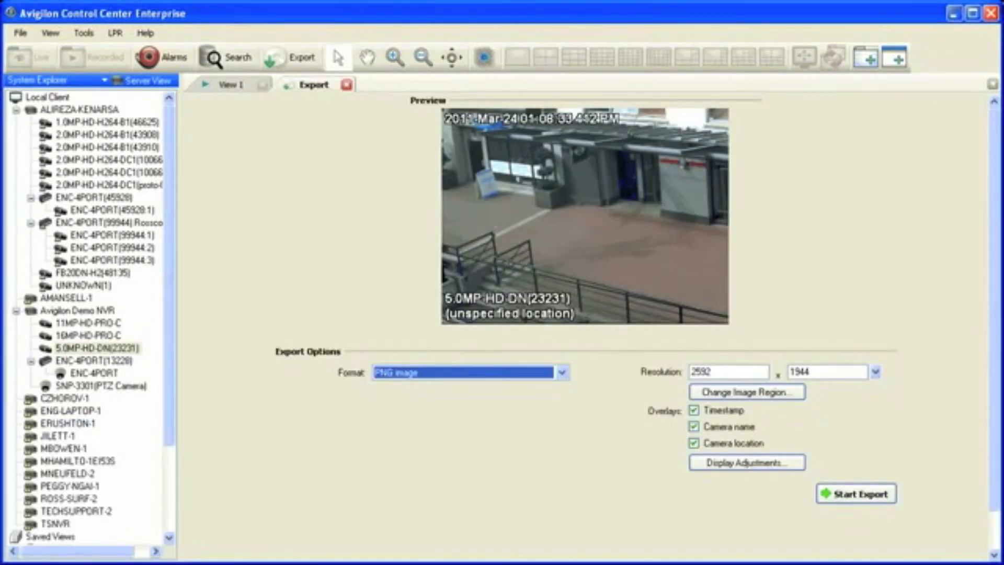
key(Up)
key(alt+Down)
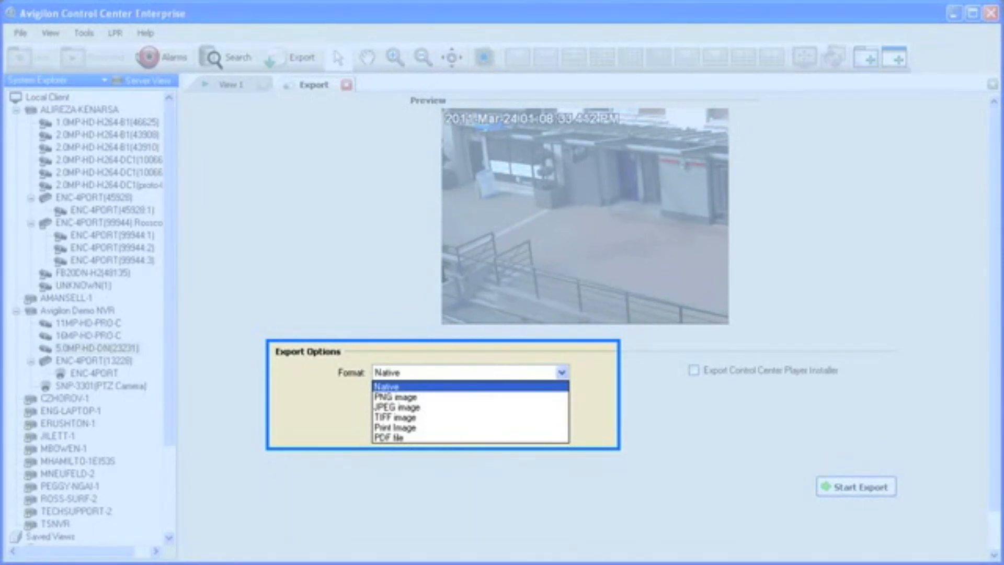
key(Return)
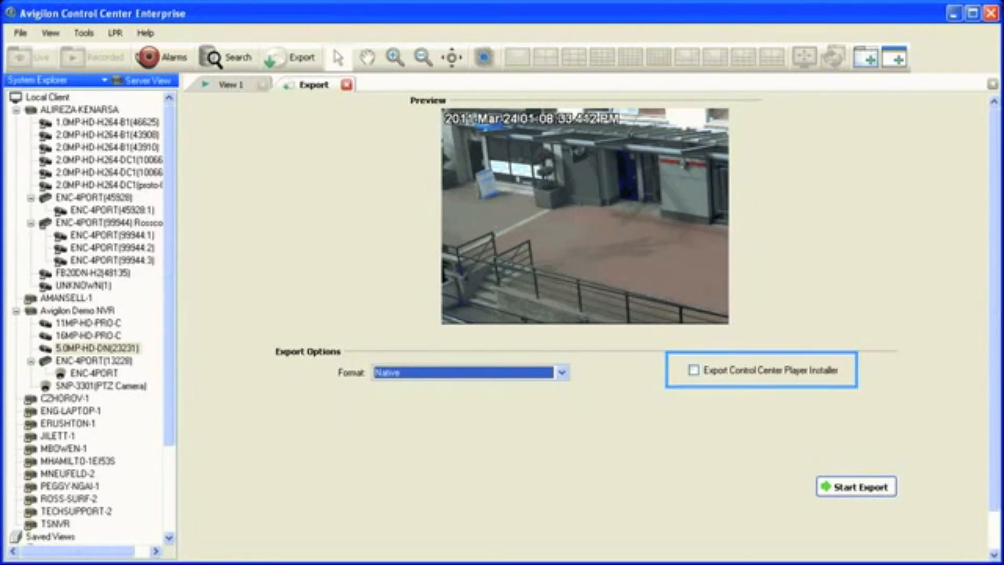
Step: Review the PDF file export options and set the snapshot's export format to JPEG image
key(Down)
key(Down)
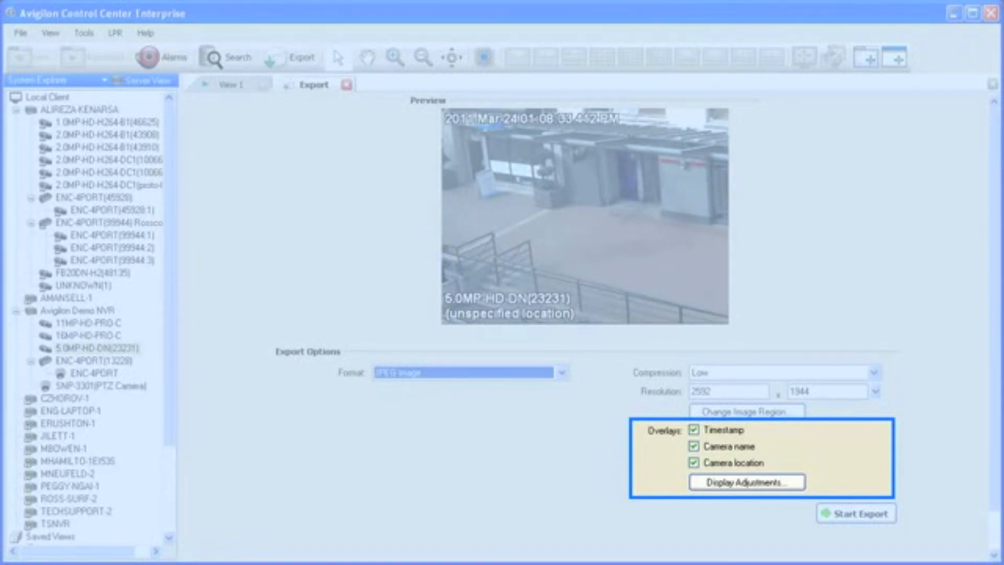
key(Down)
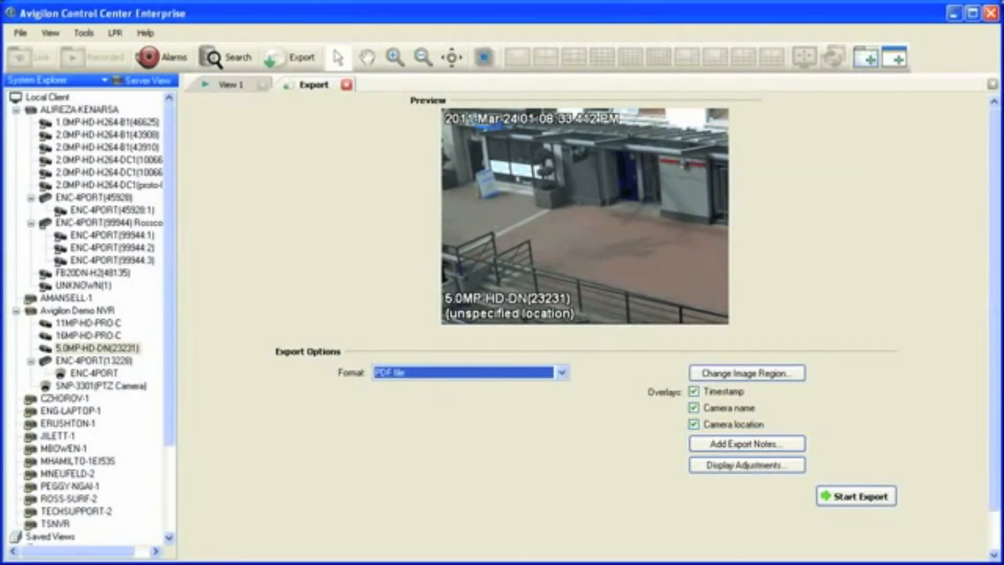
key(Up)
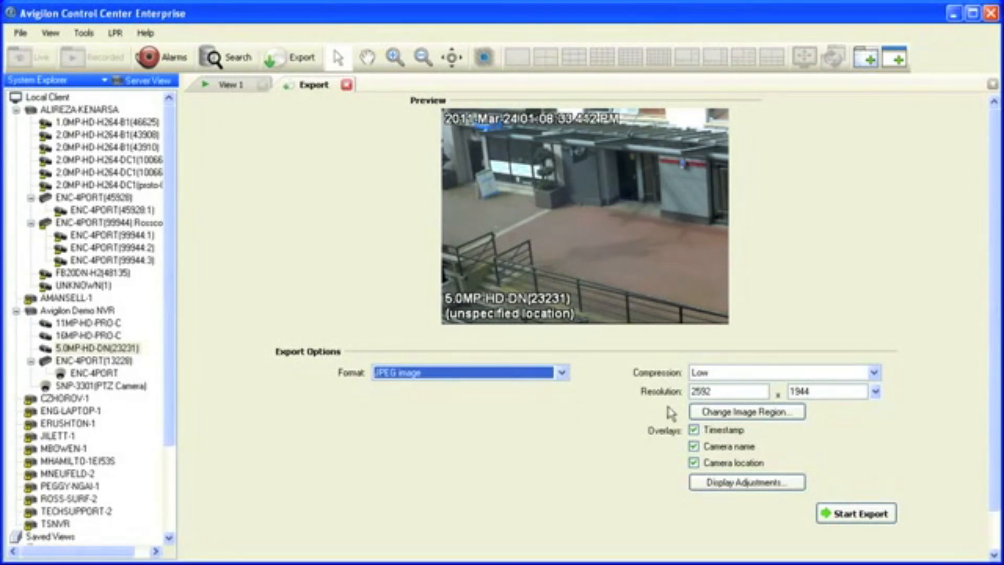
Step: Restrict the snapshot's exported image region to a small rectangle over the building's doorway
click(694, 413)
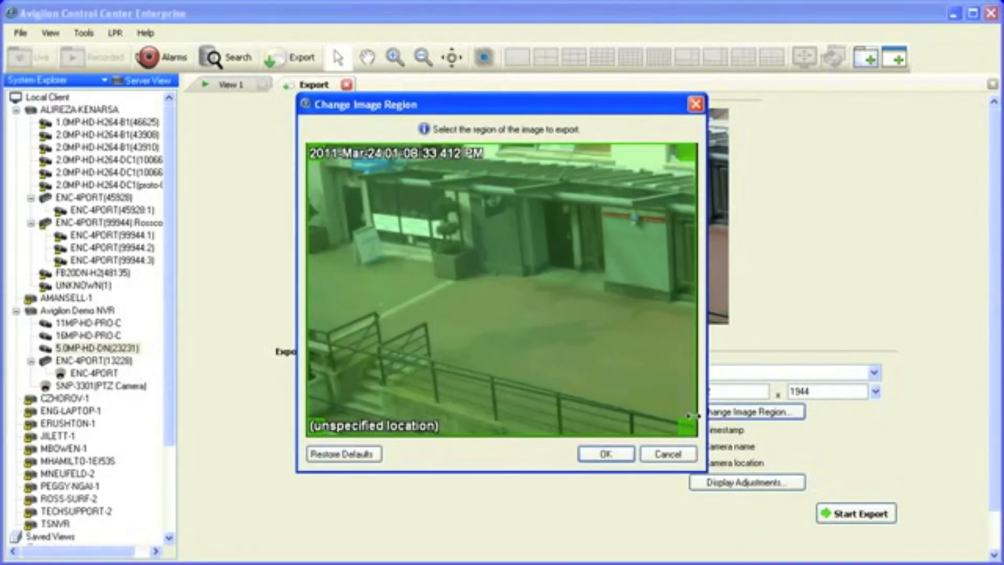
drag(689, 426, 545, 297)
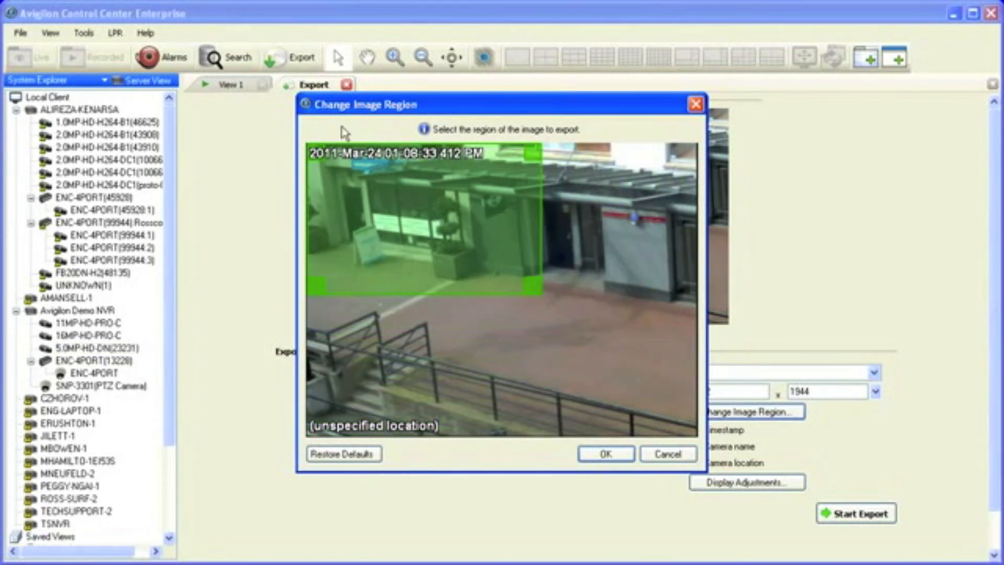
drag(312, 150, 376, 193)
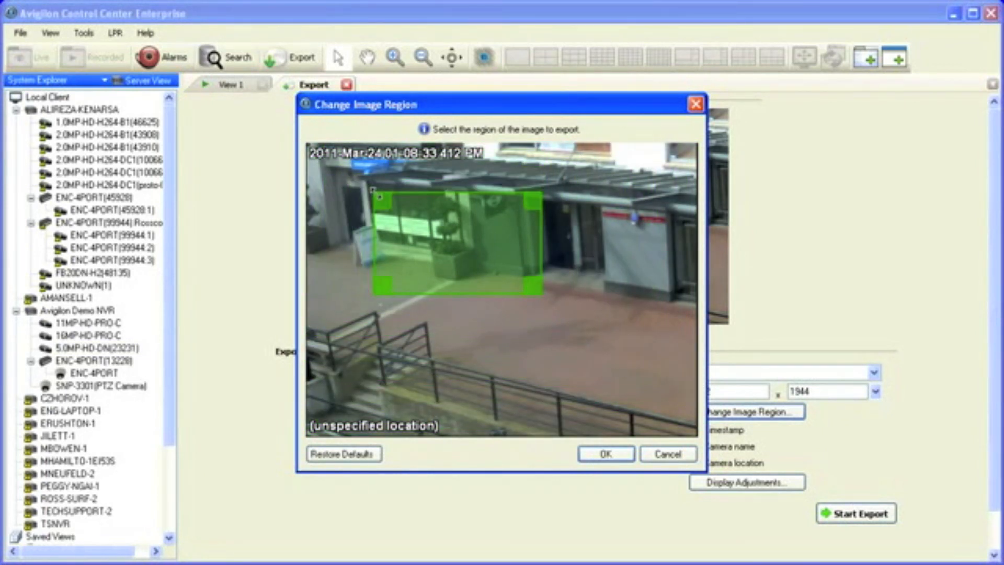
drag(469, 242, 568, 249)
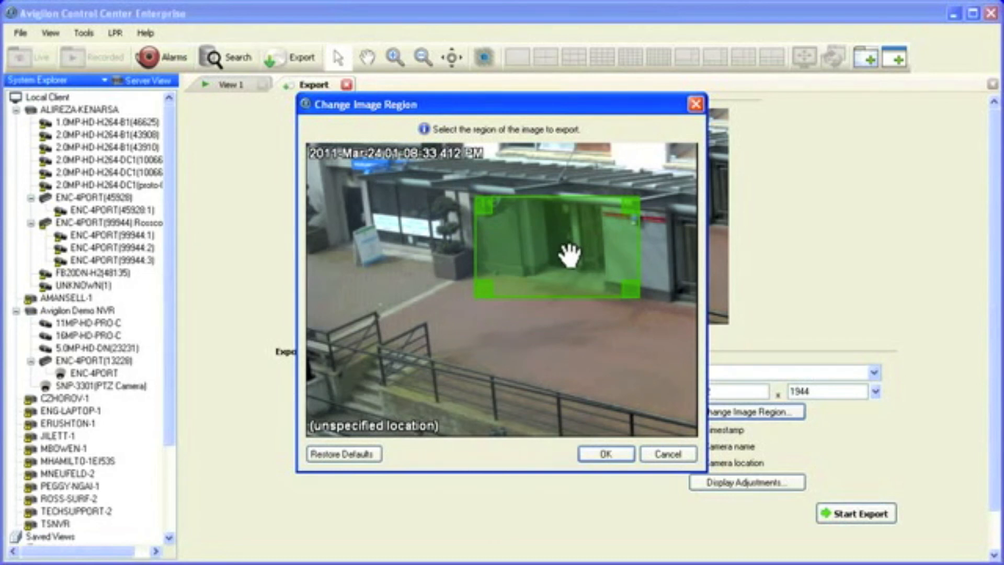
click(594, 452)
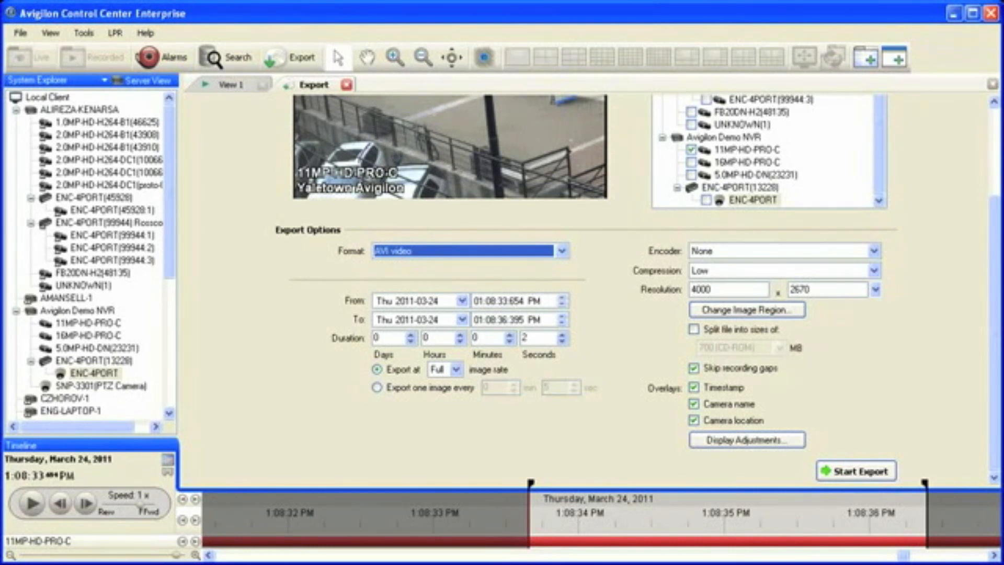
Step: Review the JPEG images export options for the 11MP-HD-PRO-C footage and set the export format to AVI video
key(Up)
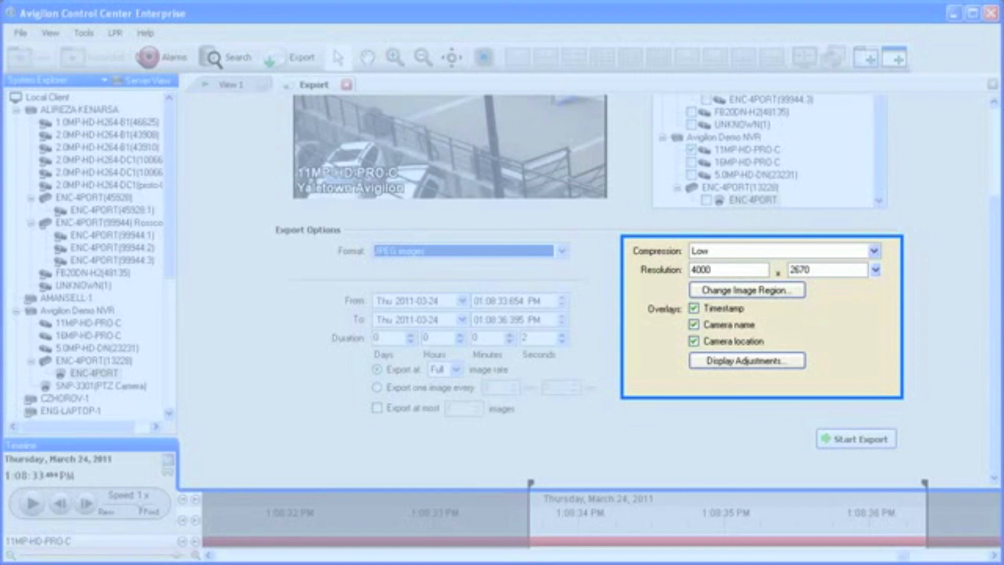
key(Up)
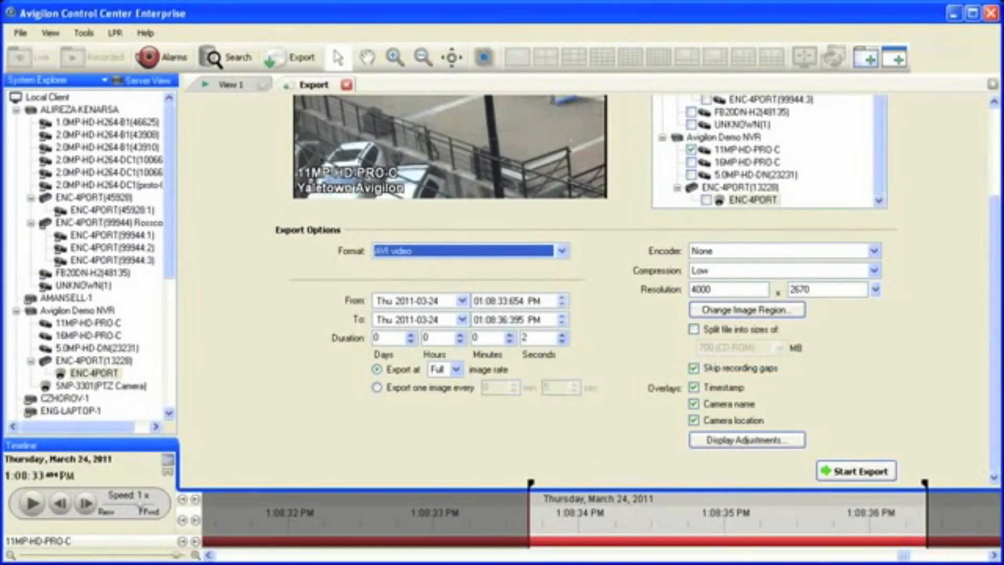